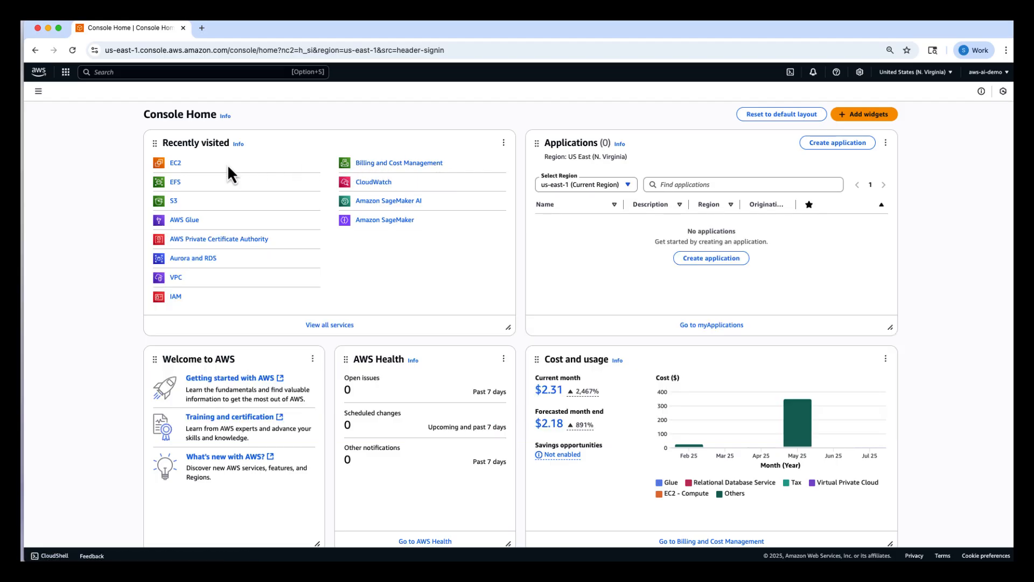
Start launching a new EC2 instance and name it "EBS Demo"
{"action": "left_click", "coordinate": [178, 166]}
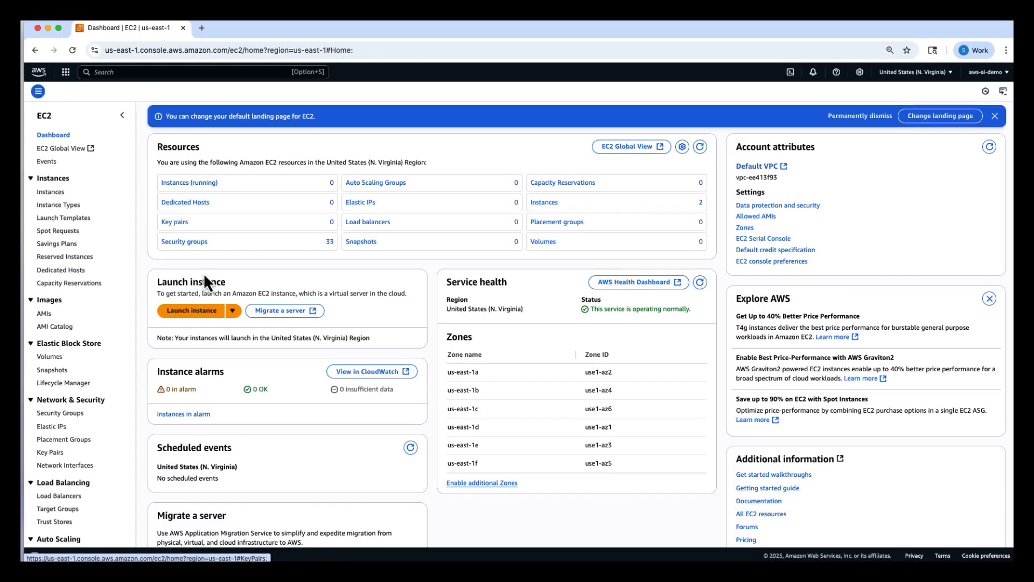
{"action": "left_click", "coordinate": [192, 312]}
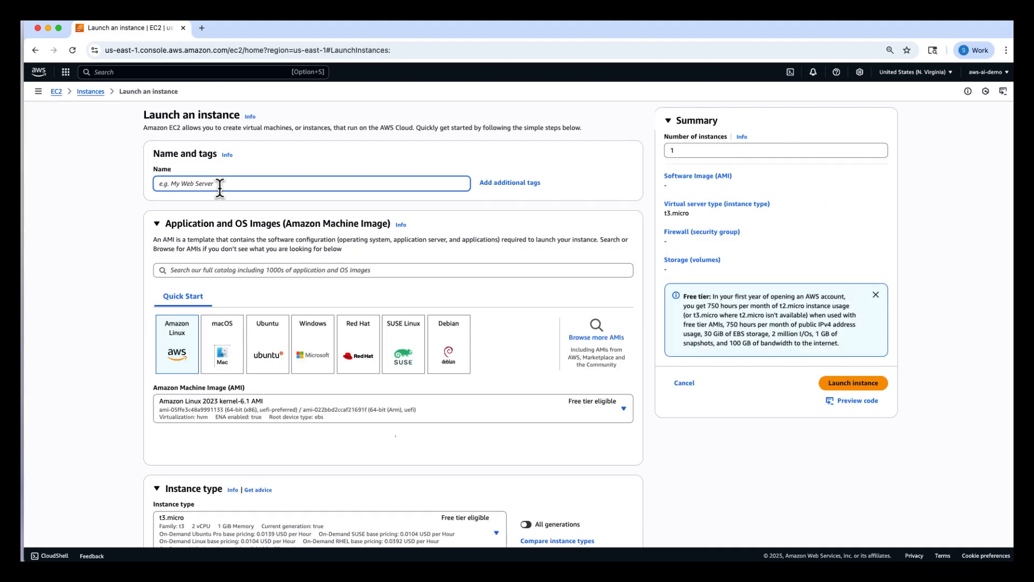
{"action": "type", "text": "EBS"}
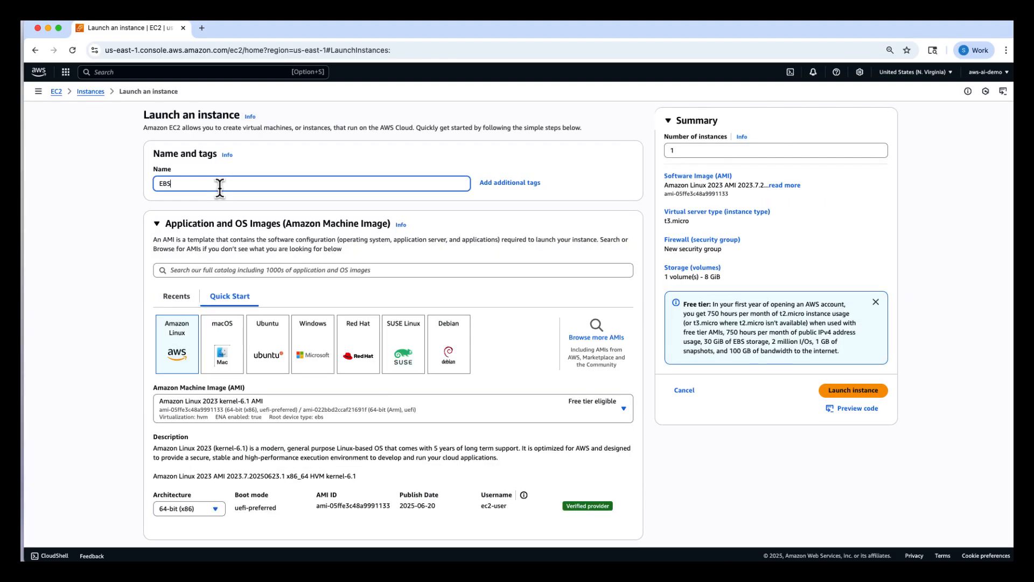
{"action": "type", "text": " eDemo"}
Edit the instance's network settings to place it in Availability Zone us-east-1a
{"action": "scroll", "coordinate": [270, 234], "scroll_direction": "down", "scroll_amount": 4}
{"action": "scroll", "coordinate": [345, 295], "scroll_direction": "down", "scroll_amount": 7}
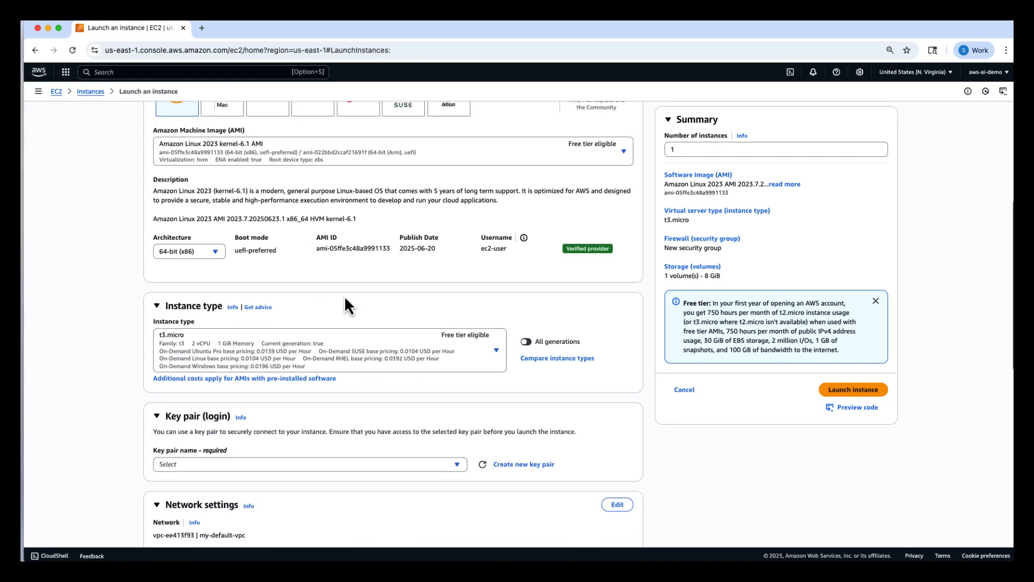
{"action": "scroll", "coordinate": [345, 298], "scroll_direction": "down", "scroll_amount": 2}
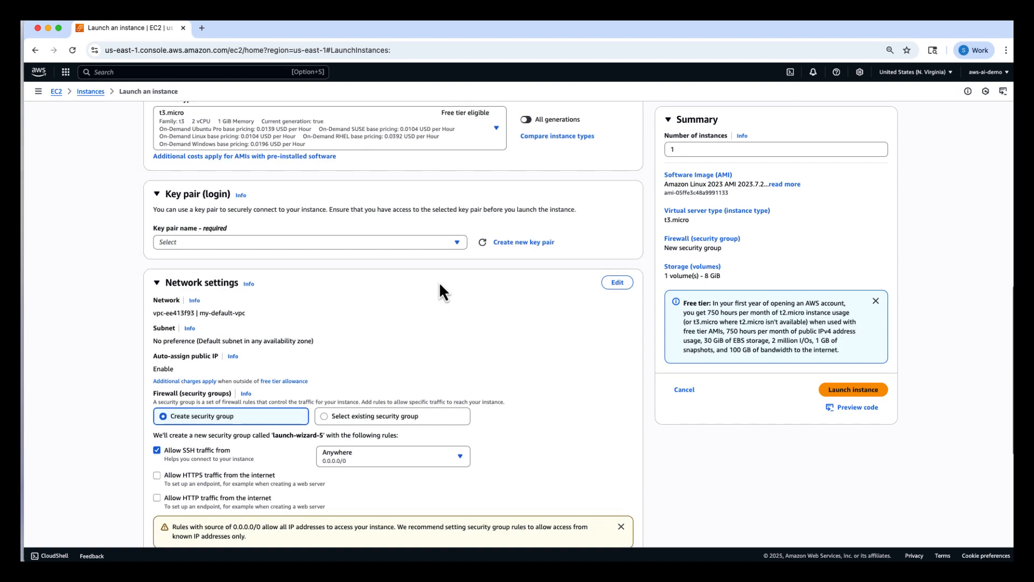
{"action": "scroll", "coordinate": [439, 290], "scroll_direction": "down", "scroll_amount": 1}
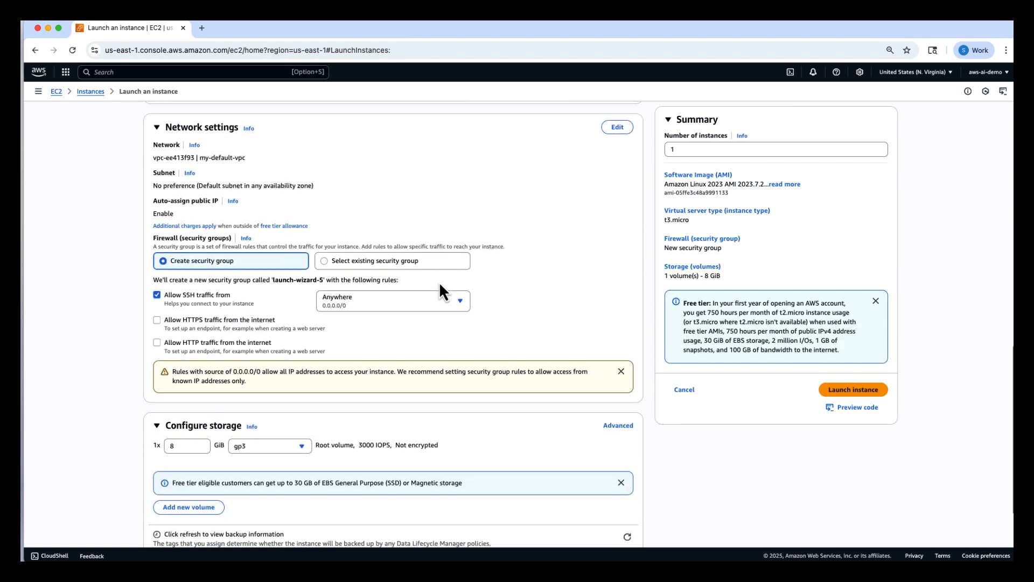
{"action": "left_click", "coordinate": [619, 127]}
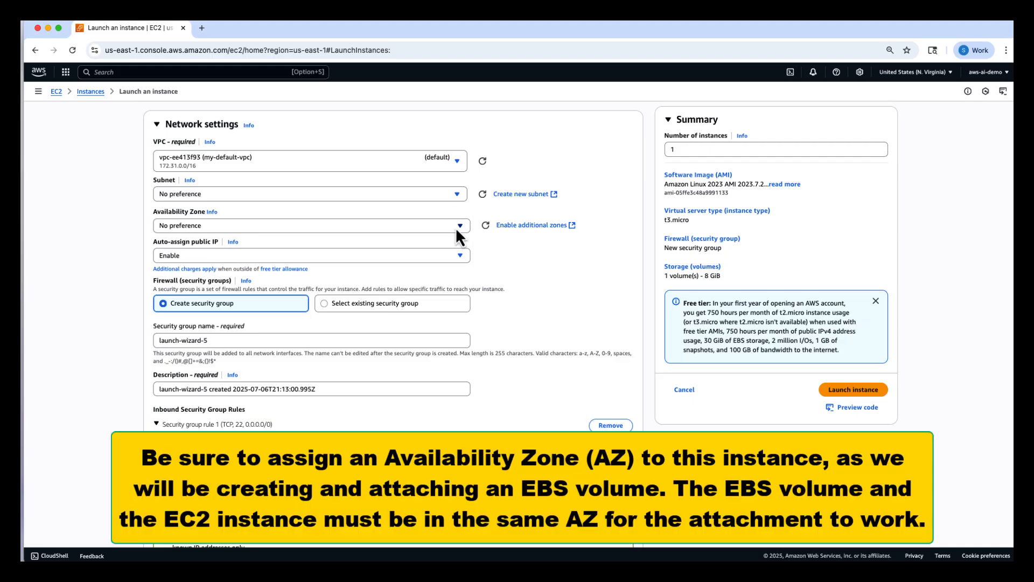
{"action": "left_click", "coordinate": [460, 226]}
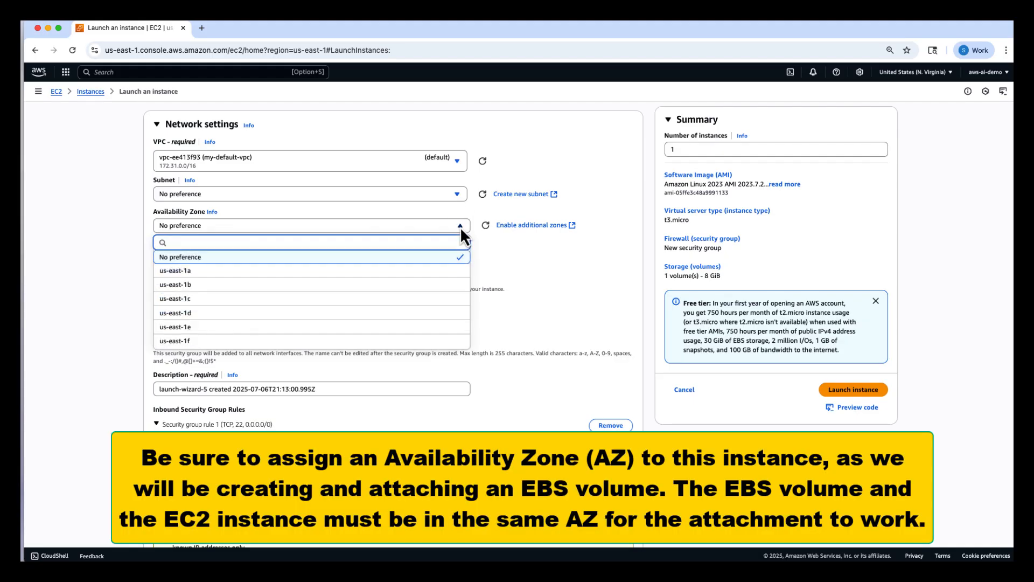
{"action": "left_click", "coordinate": [186, 270]}
Launch the instance, choosing to proceed without a key pair
{"action": "scroll", "coordinate": [448, 290], "scroll_direction": "down", "scroll_amount": 5}
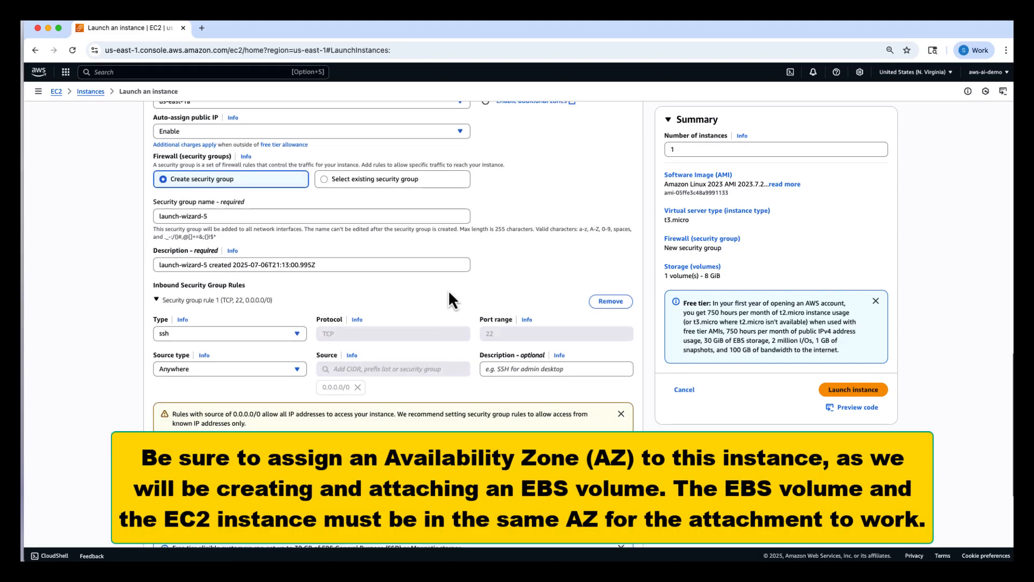
{"action": "left_click", "coordinate": [855, 388]}
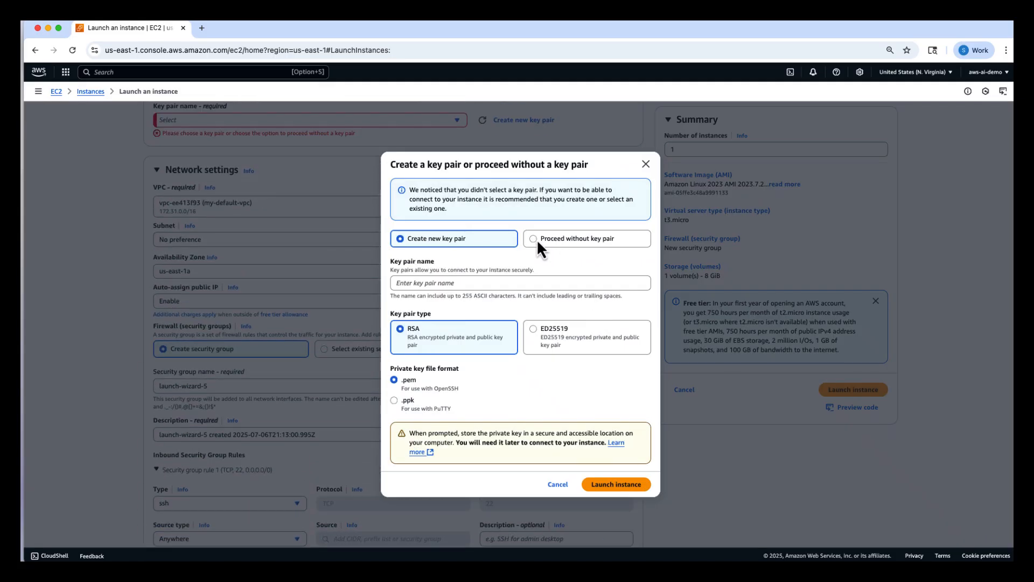
{"action": "left_click", "coordinate": [531, 237]}
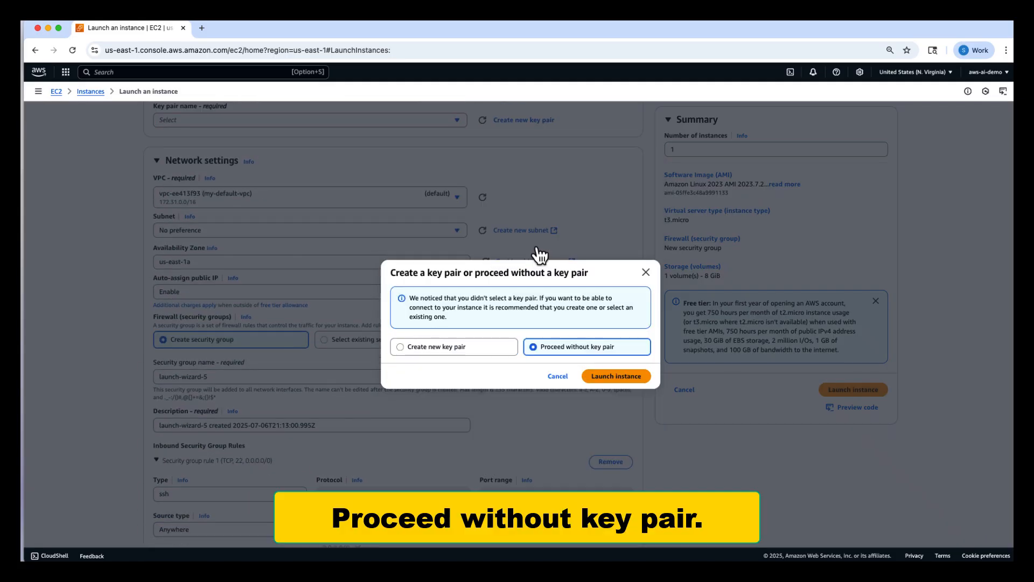
{"action": "left_click", "coordinate": [613, 377]}
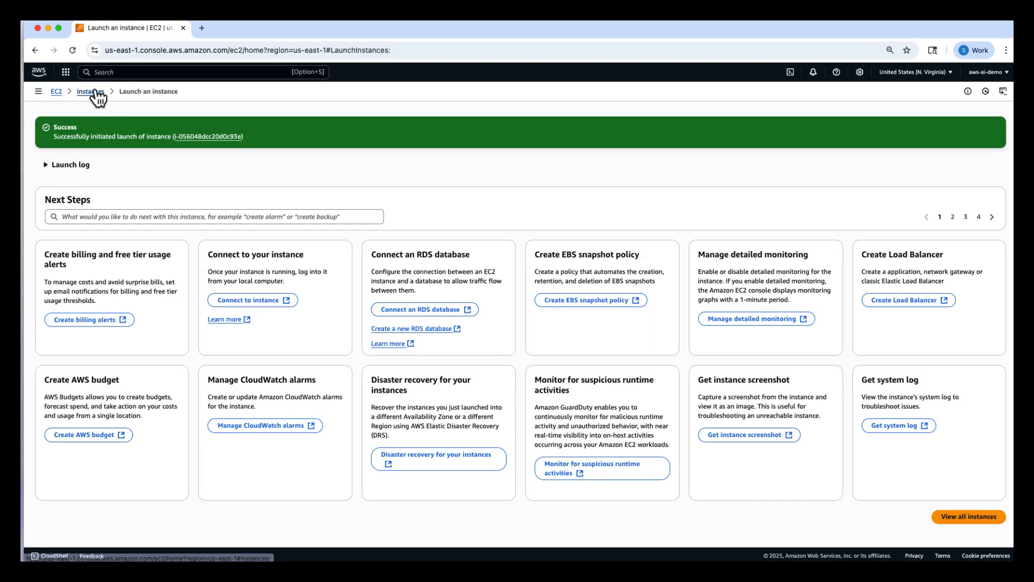
Start creating an EBS volume of type General Purpose SSD (gp3) with a size of 8 GiB
{"action": "left_click", "coordinate": [39, 92]}
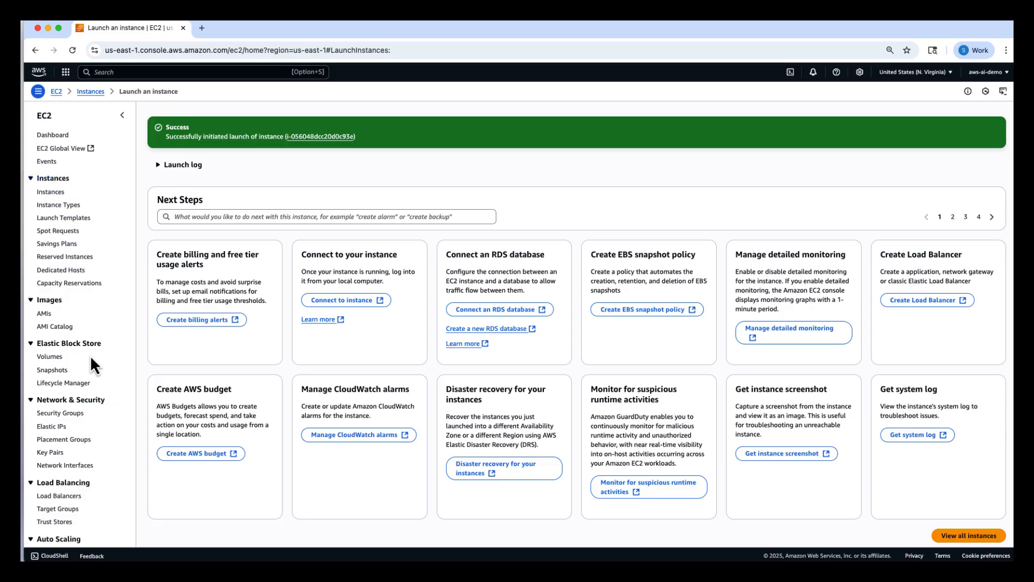
{"action": "scroll", "coordinate": [89, 355], "scroll_direction": "down", "scroll_amount": 2}
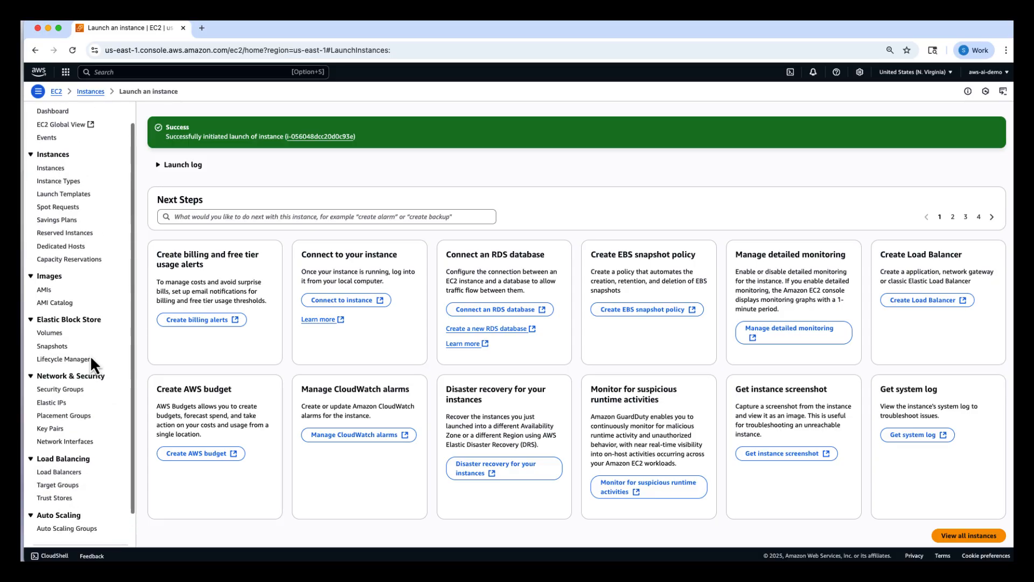
{"action": "left_click", "coordinate": [50, 333]}
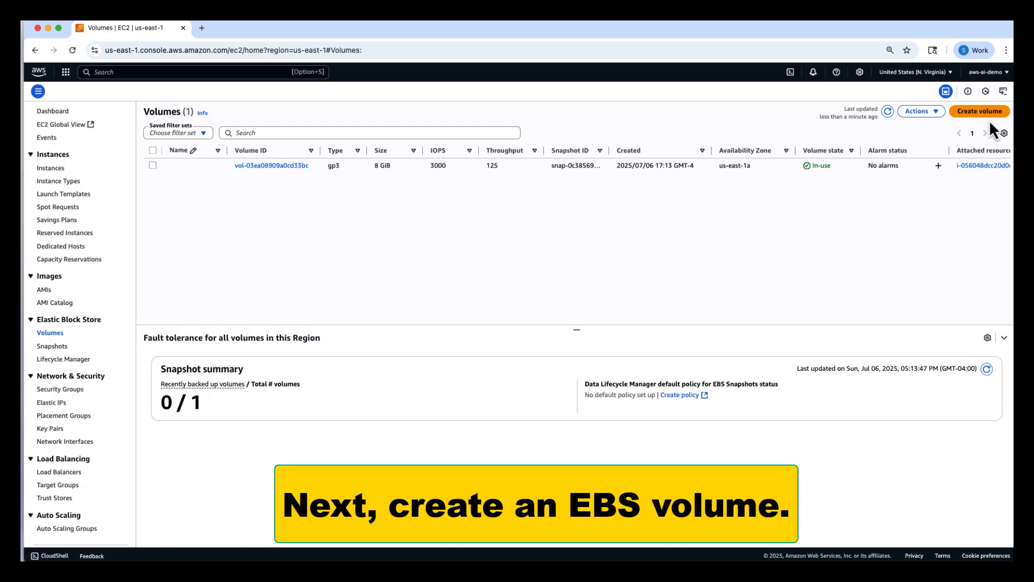
{"action": "left_click", "coordinate": [983, 112]}
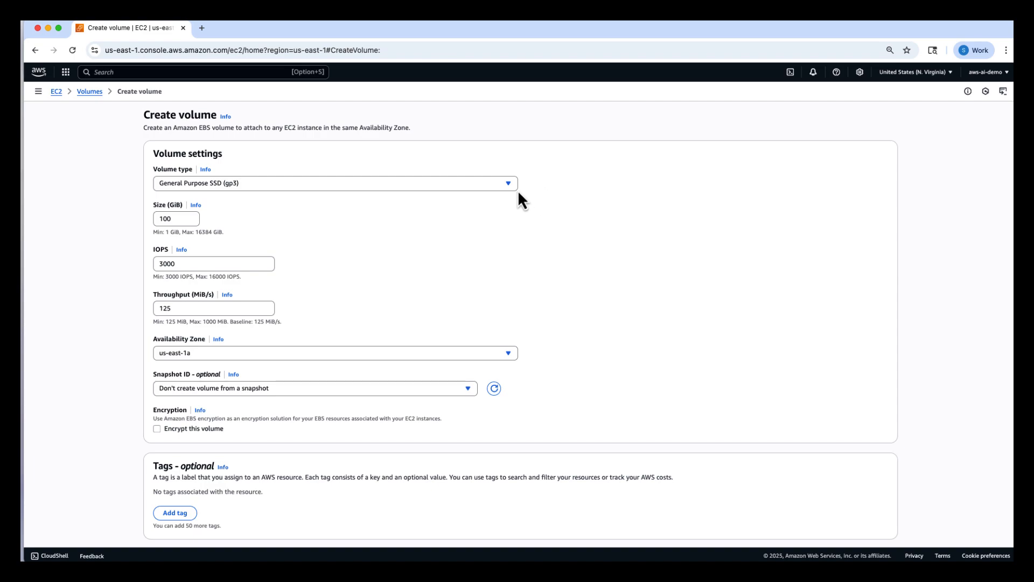
{"action": "left_click", "coordinate": [509, 184]}
{"action": "left_click", "coordinate": [246, 199]}
{"action": "left_click_drag", "start_coordinate": [193, 218], "coordinate": [149, 220]}
{"action": "type", "text": "8"}
{"action": "left_click", "coordinate": [305, 241]}
Select us-east-1a as the volume's Availability Zone and create the volume
{"action": "scroll", "coordinate": [343, 273], "scroll_direction": "down", "scroll_amount": 1}
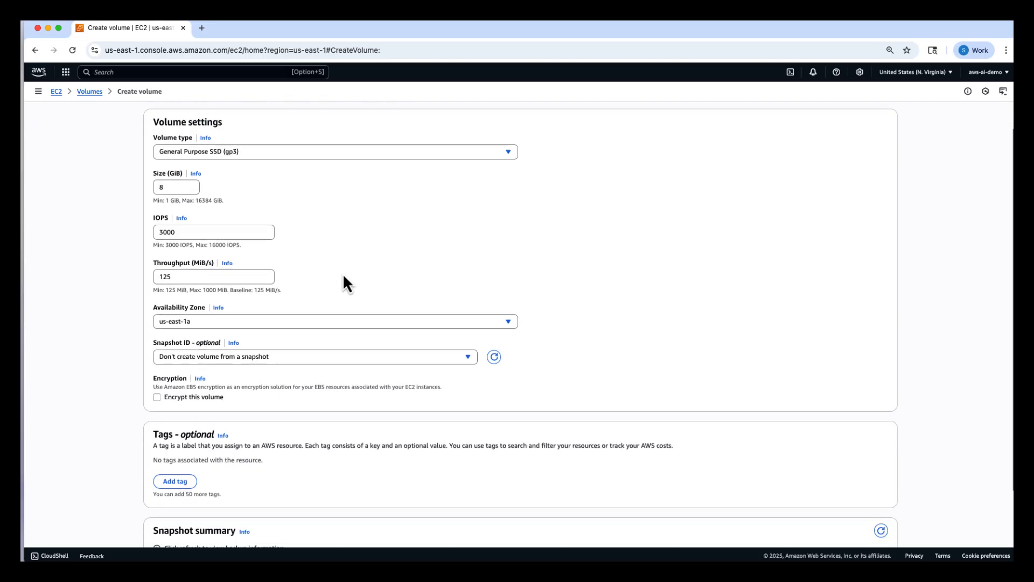
{"action": "scroll", "coordinate": [344, 277], "scroll_direction": "down", "scroll_amount": 2}
{"action": "left_click", "coordinate": [361, 256]}
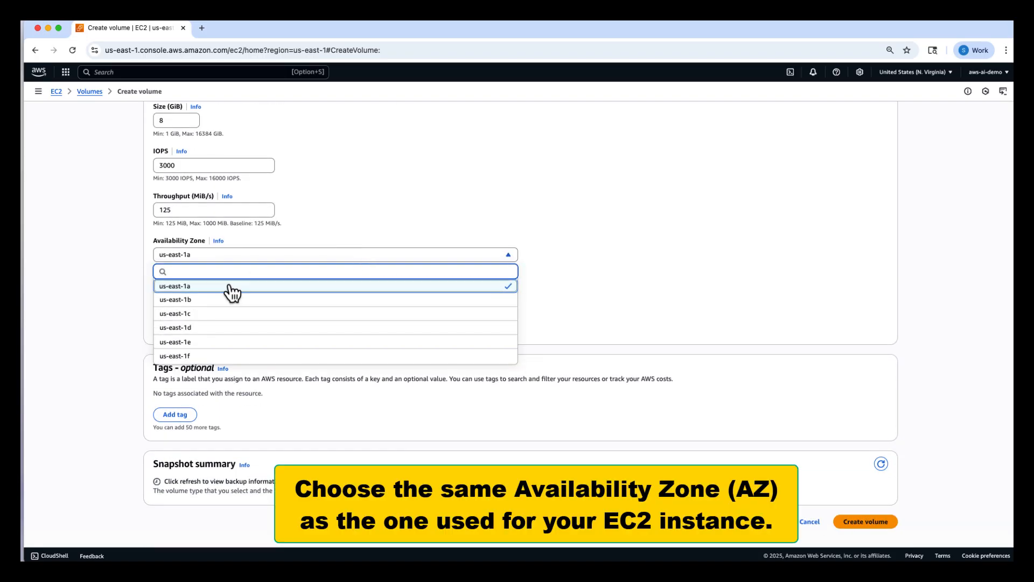
{"action": "left_click", "coordinate": [217, 287]}
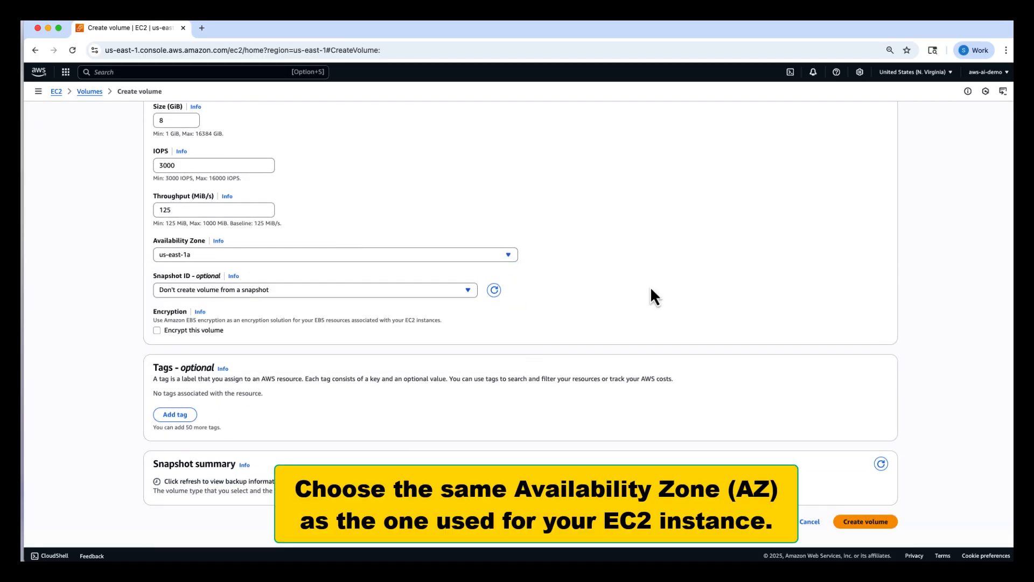
{"action": "left_click", "coordinate": [880, 521]}
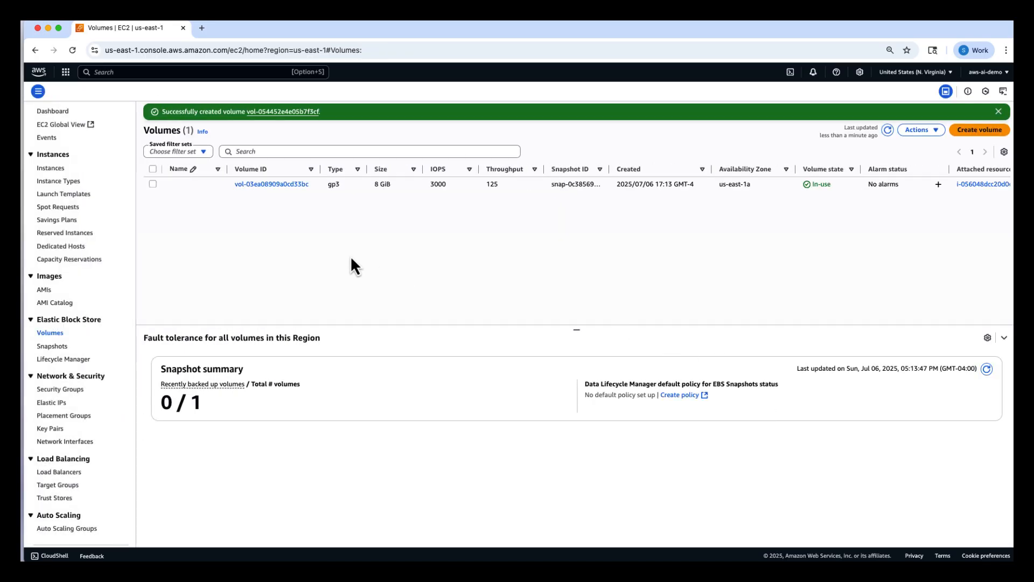
{"action": "left_click", "coordinate": [153, 183]}
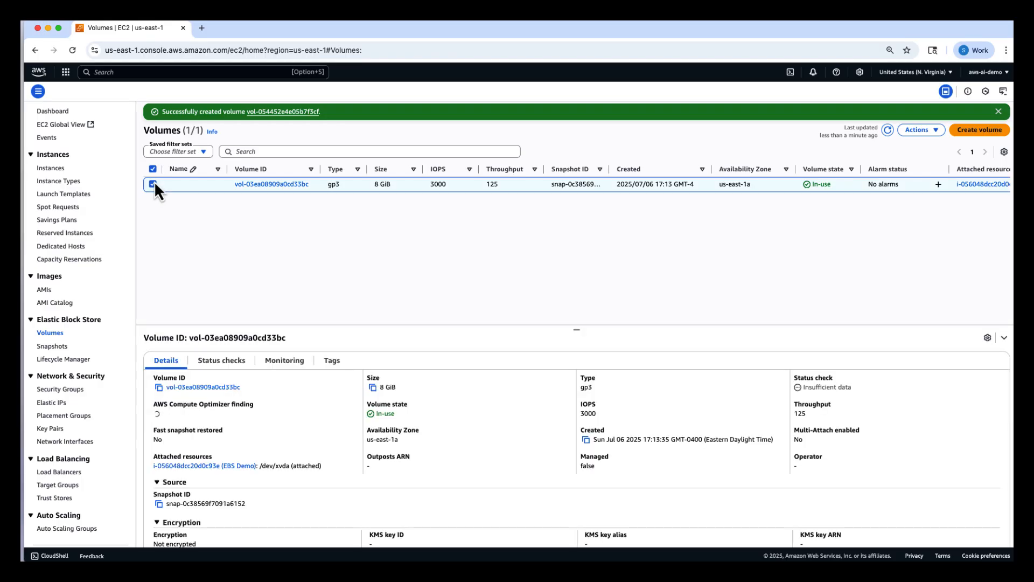
{"action": "left_click", "coordinate": [937, 133]}
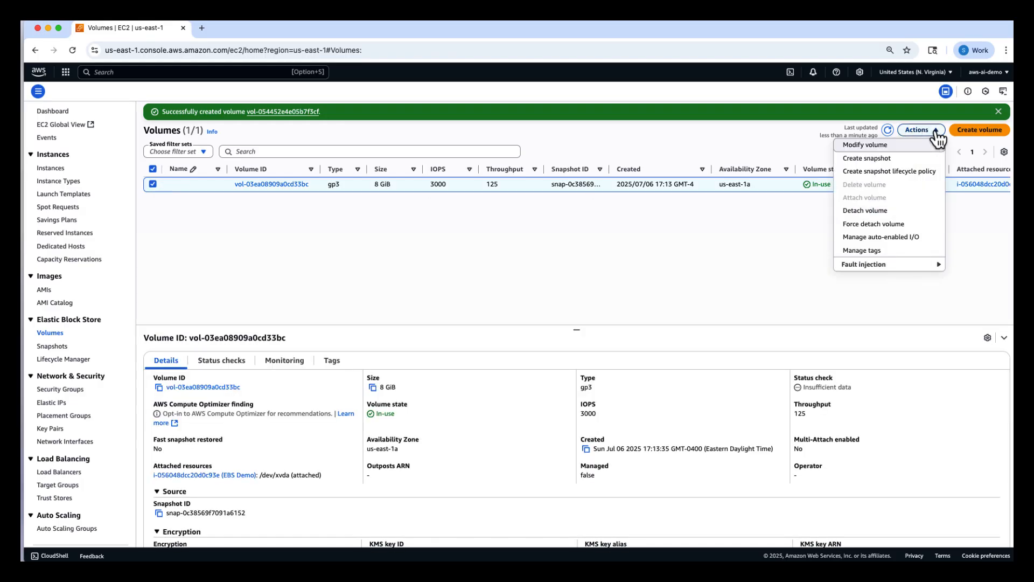
{"action": "left_click", "coordinate": [728, 273]}
Refresh the volume list, start attaching the new available volume, and choose the EBS Demo instance as its target
{"action": "left_click", "coordinate": [888, 130]}
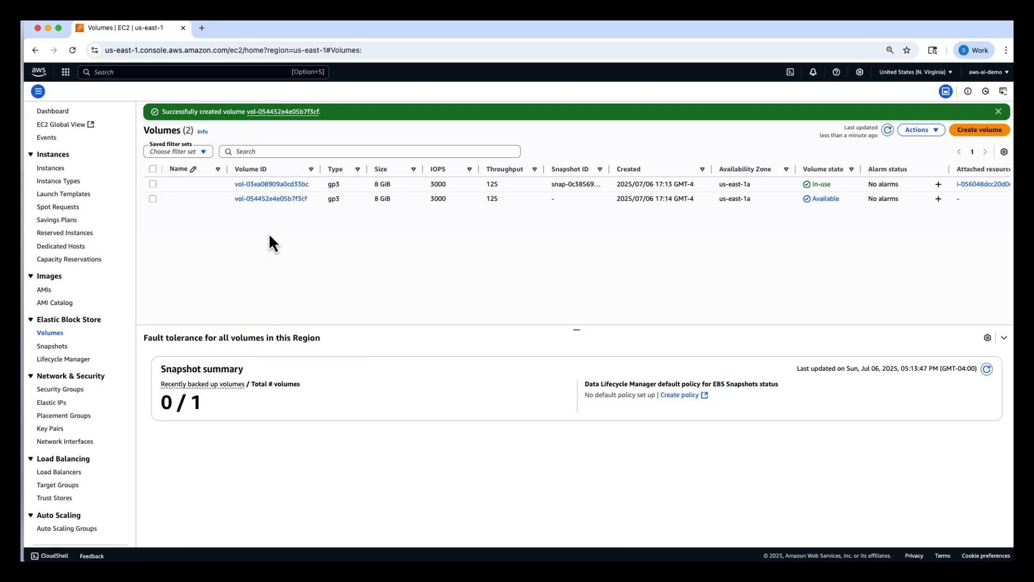
{"action": "left_click", "coordinate": [152, 199]}
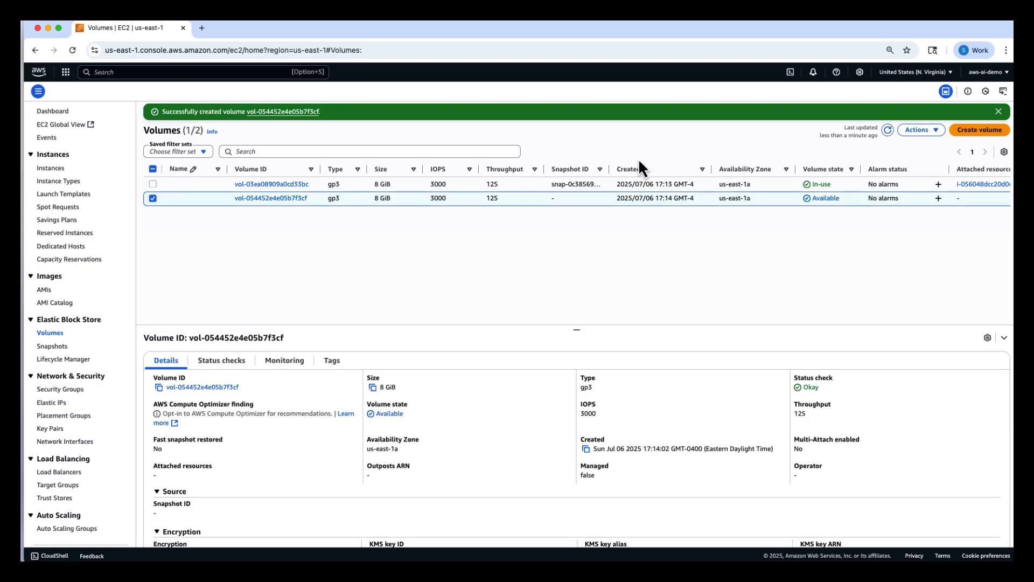
{"action": "left_click", "coordinate": [924, 130]}
{"action": "left_click", "coordinate": [878, 198]}
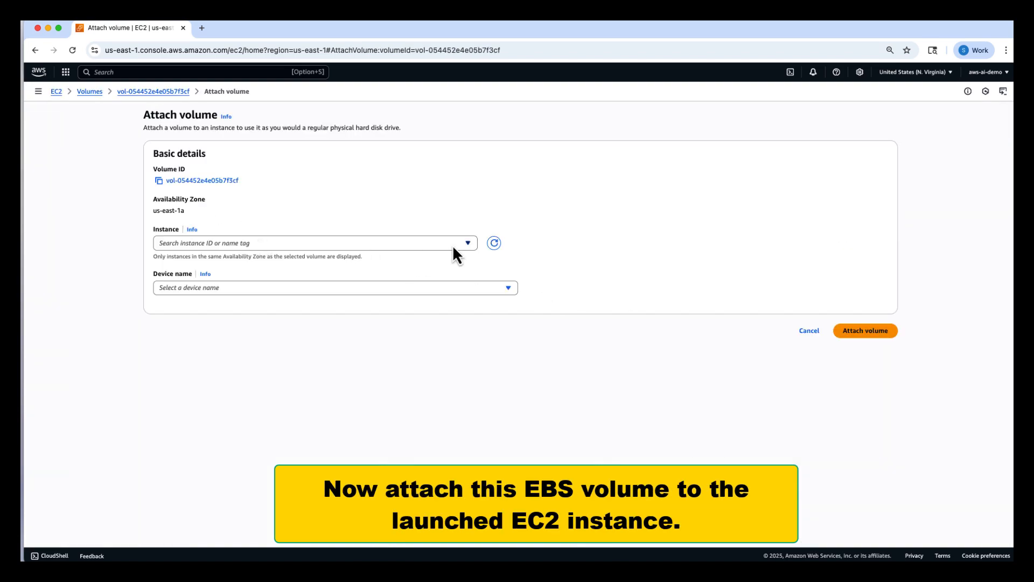
{"action": "left_click", "coordinate": [468, 244]}
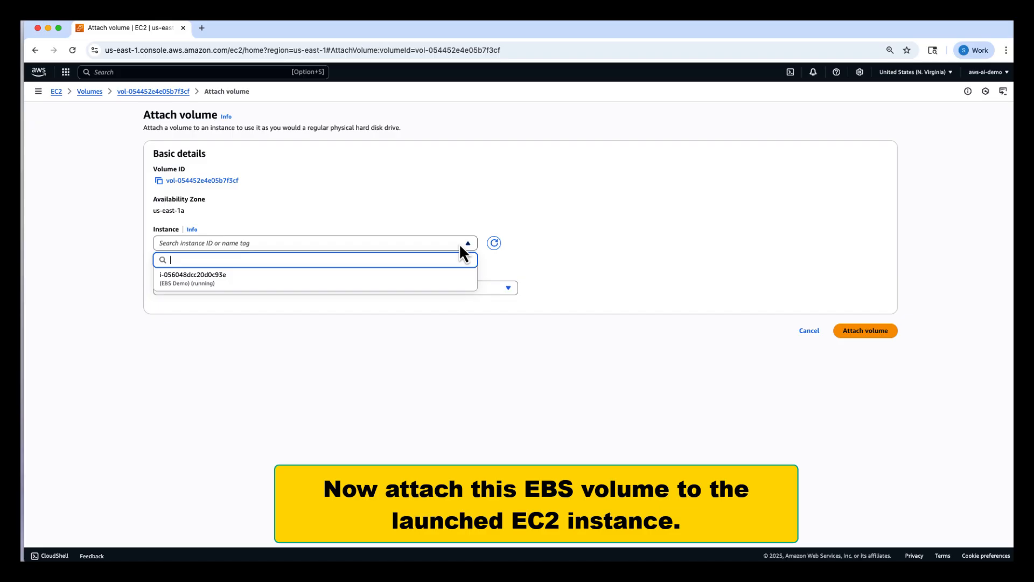
{"action": "left_click", "coordinate": [239, 276]}
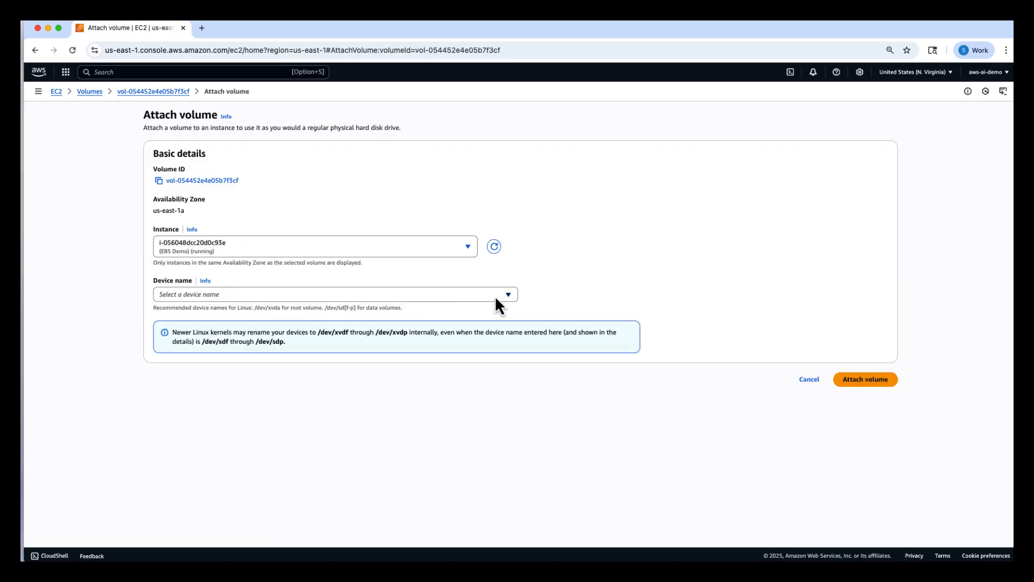
Set the device name to /dev/xvdbf and attach the volume to the instance
{"action": "left_click", "coordinate": [512, 295]}
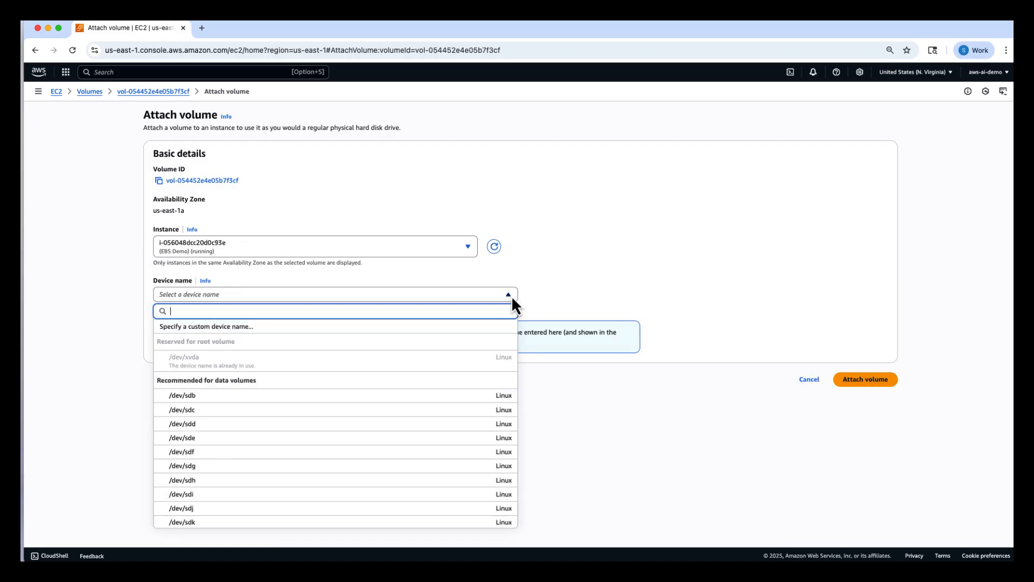
{"action": "scroll", "coordinate": [340, 403], "scroll_direction": "down", "scroll_amount": 2}
{"action": "scroll", "coordinate": [343, 405], "scroll_direction": "down", "scroll_amount": 8}
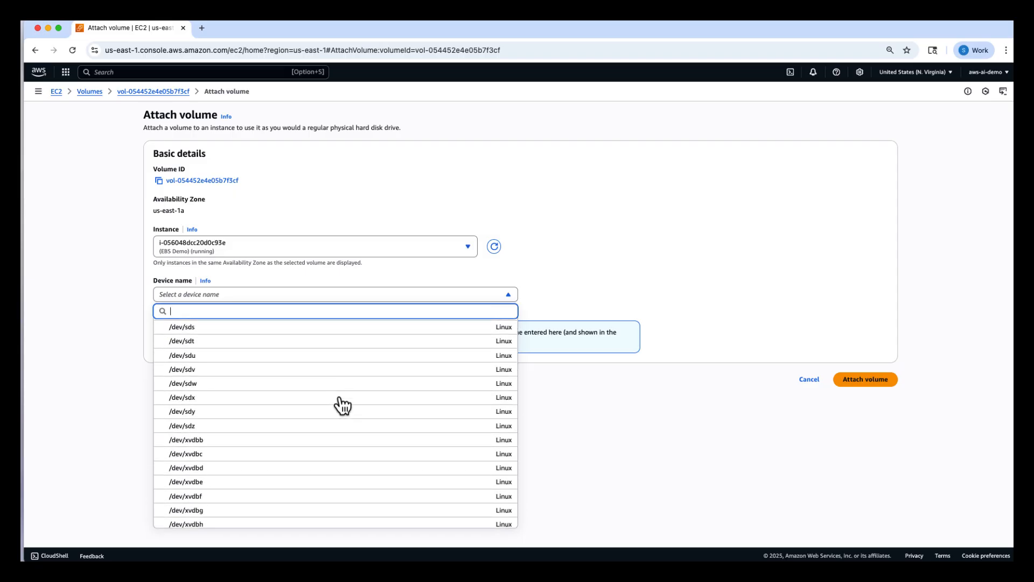
{"action": "scroll", "coordinate": [342, 405], "scroll_direction": "down", "scroll_amount": 1}
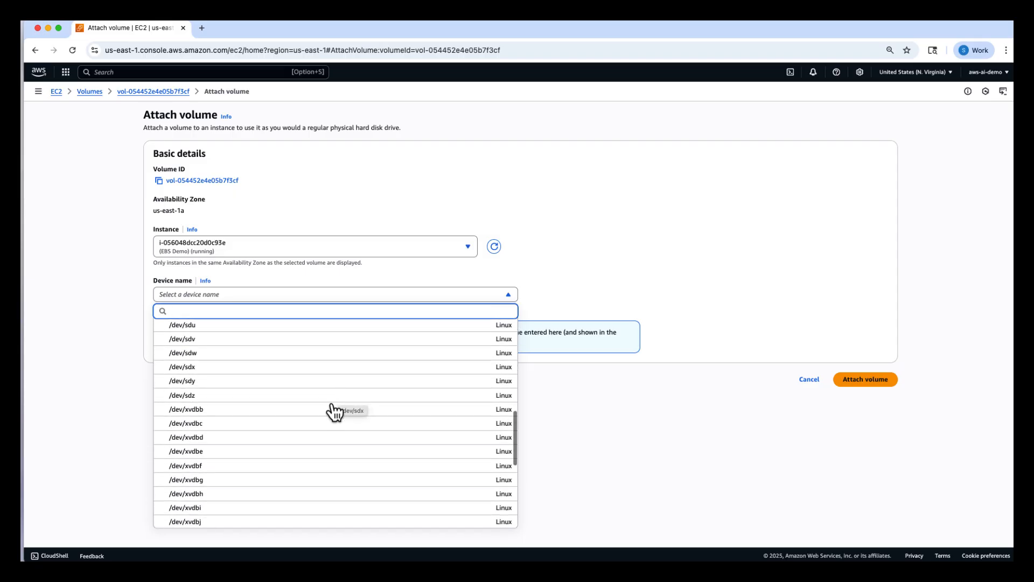
{"action": "left_click", "coordinate": [241, 469]}
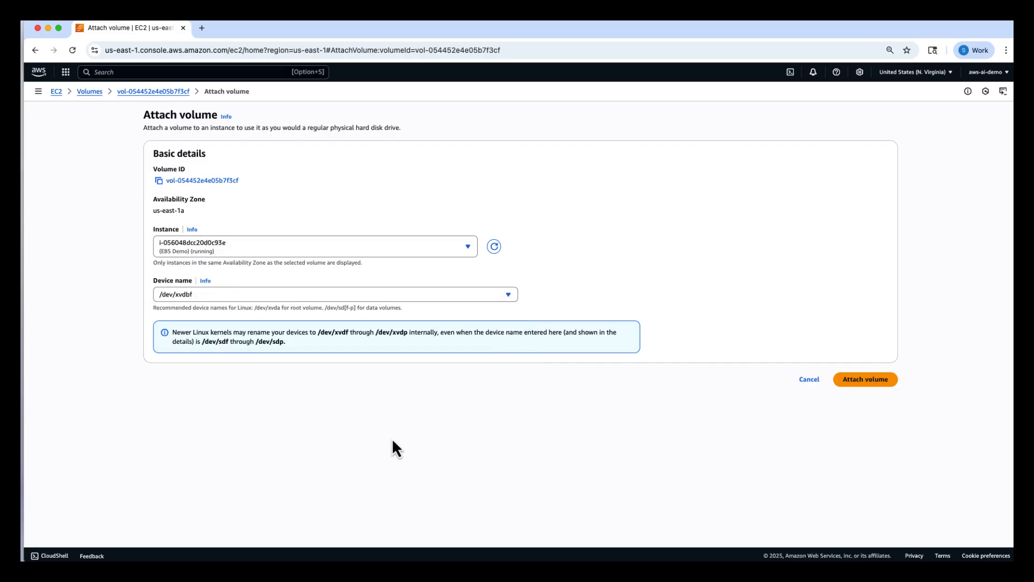
{"action": "left_click", "coordinate": [869, 381]}
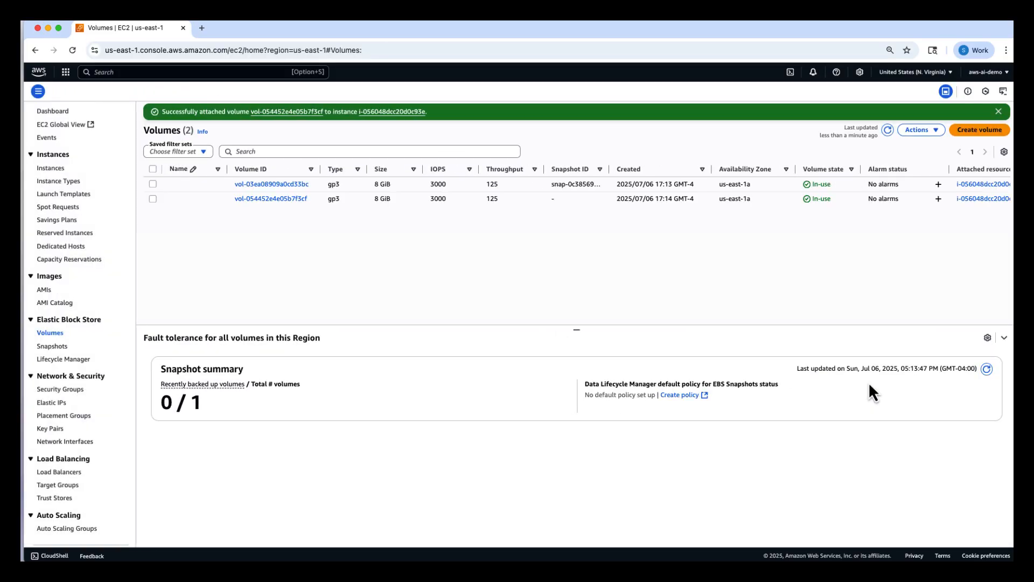
Connect to the running EBS Demo instance through EC2 Instance Connect, using its public IPv4 address and the username ec2-user
{"action": "left_click", "coordinate": [60, 168]}
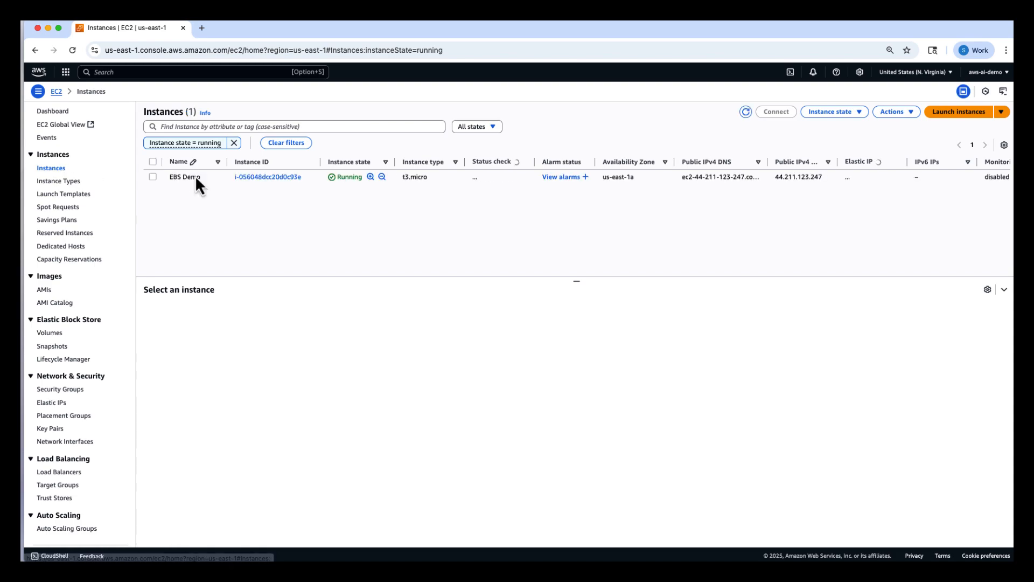
{"action": "left_click", "coordinate": [180, 182]}
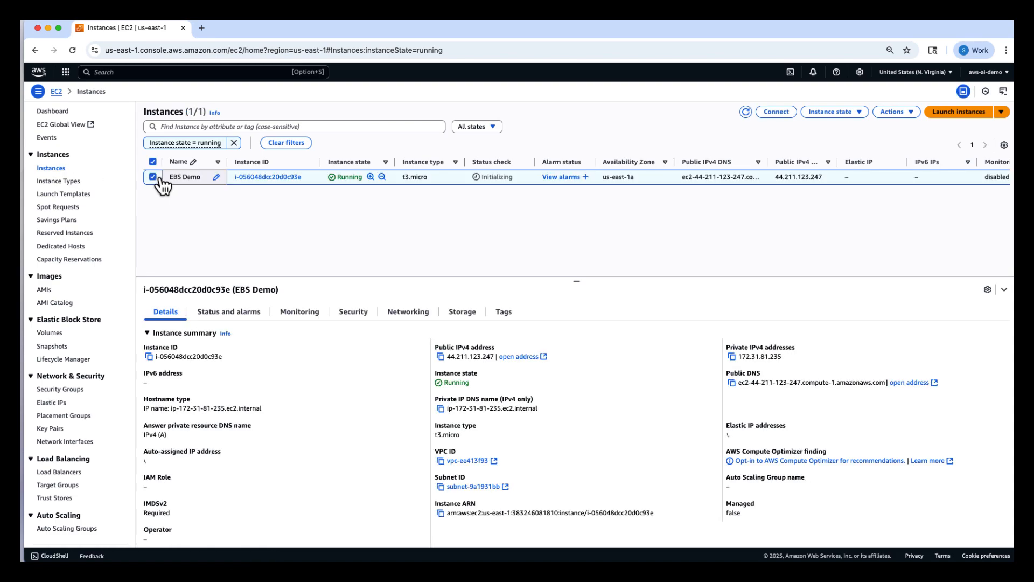
{"action": "left_click", "coordinate": [779, 114]}
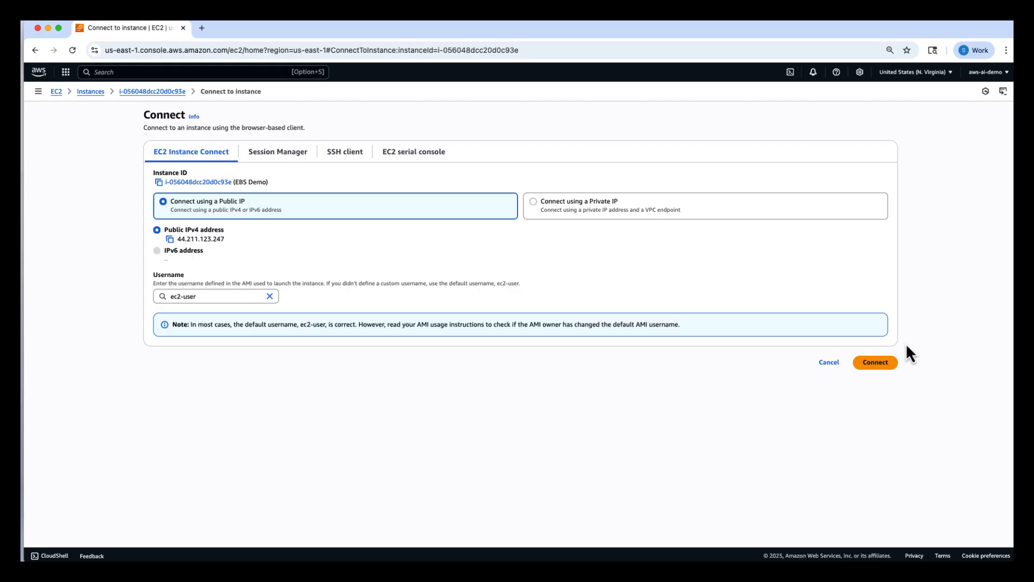
{"action": "left_click", "coordinate": [884, 363]}
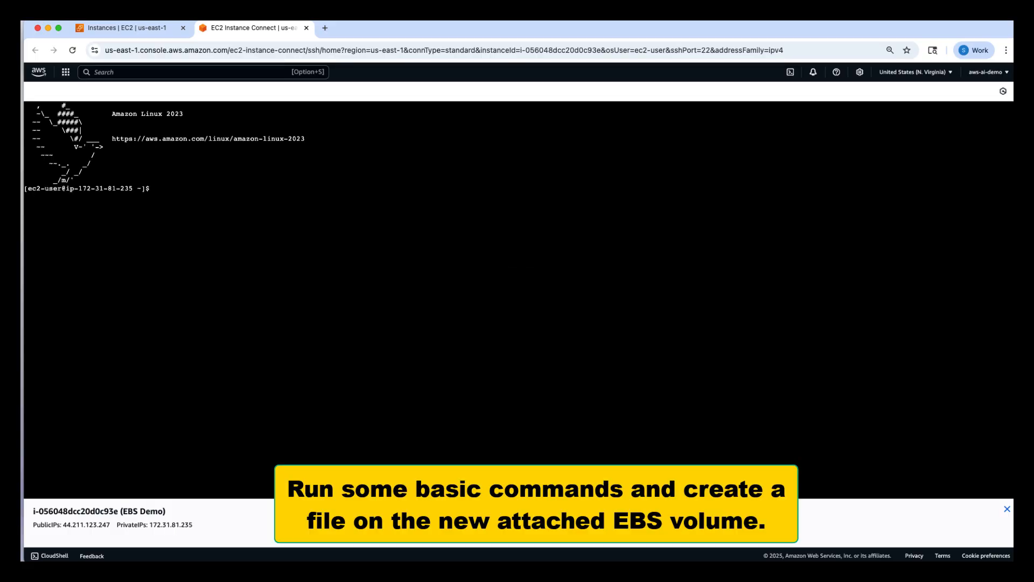
Format the attached volume with an ext4 file system by running sudo mkfs -t ext4 /dev/xvdbf
{"action": "key", "text": "super+Tab"}
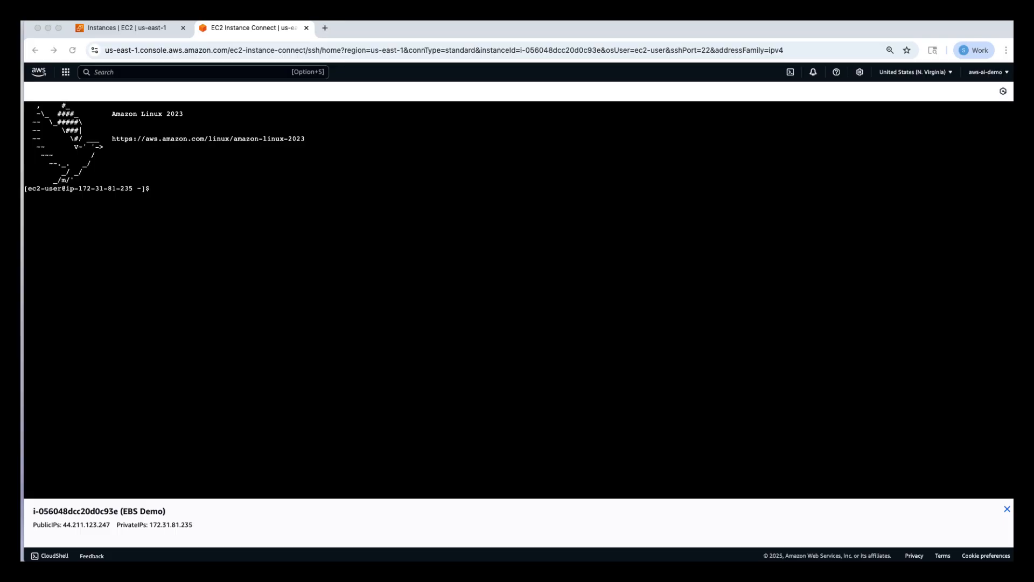
{"action": "left_click", "coordinate": [636, 228]}
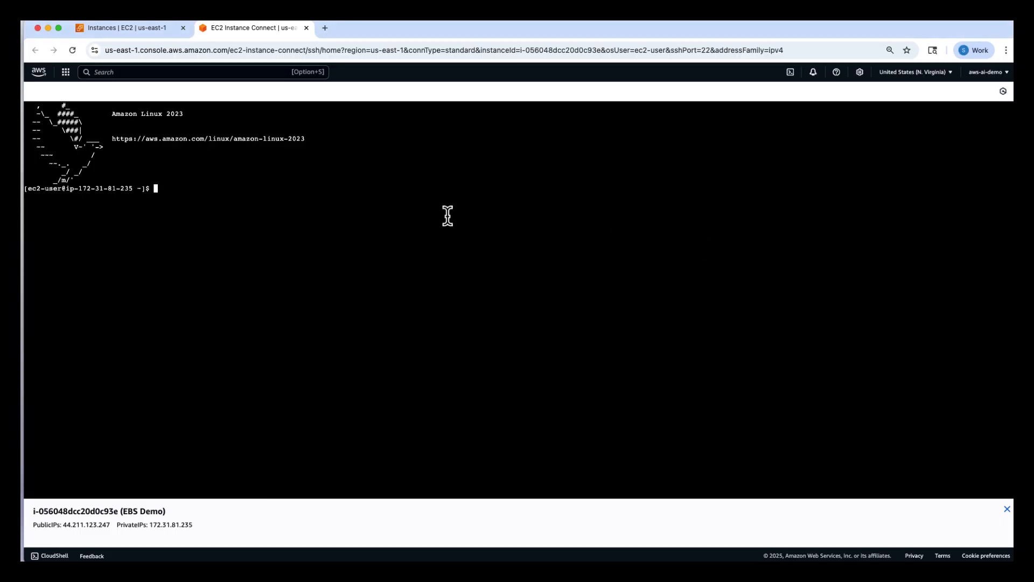
{"action": "type", "text": "sudo mkfs -t ext4 /dev/xvdbf"}
{"action": "key", "text": "Return"}
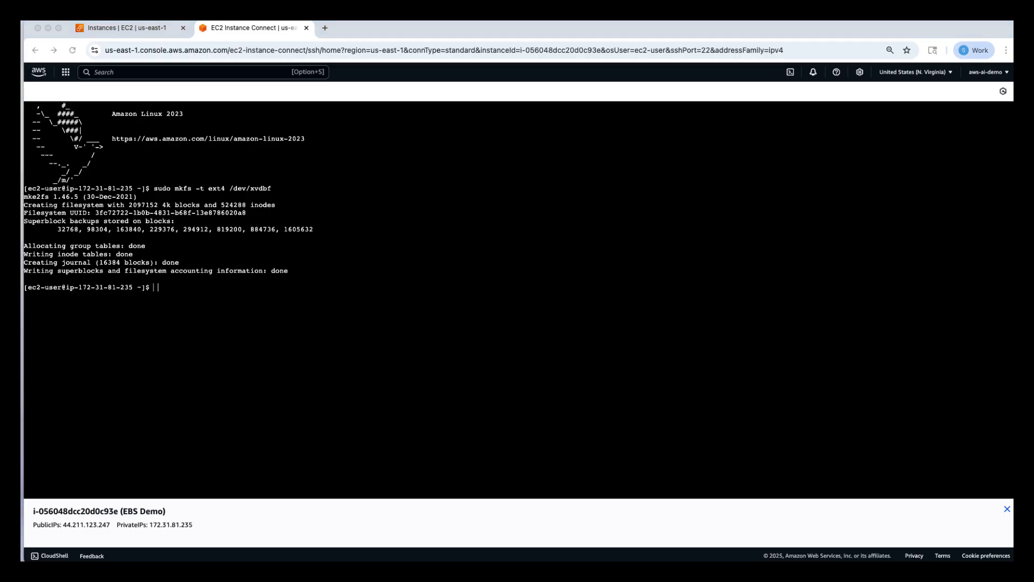
Create the mount directory /mnt/ebs with sudo mkdir and mount /dev/xvdbf on it with sudo mount
{"action": "left_click", "coordinate": [668, 290]}
{"action": "type", "text": "sudo mkdir /mnt/ebs"}
{"action": "key", "text": "Return"}
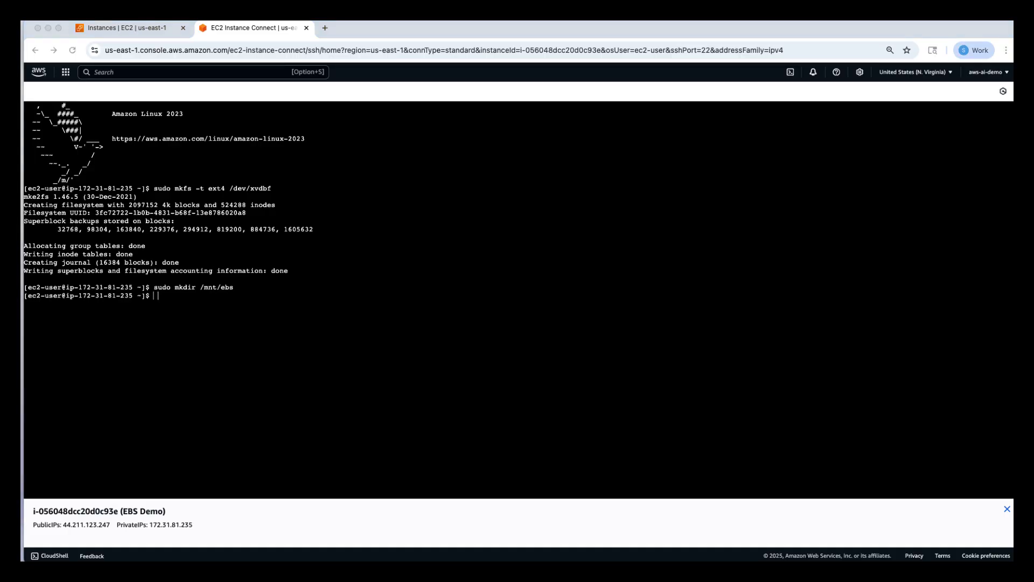
{"action": "left_click", "coordinate": [627, 303]}
{"action": "type", "text": "sudo mount /dev/xvdbf /mnt/ebs"}
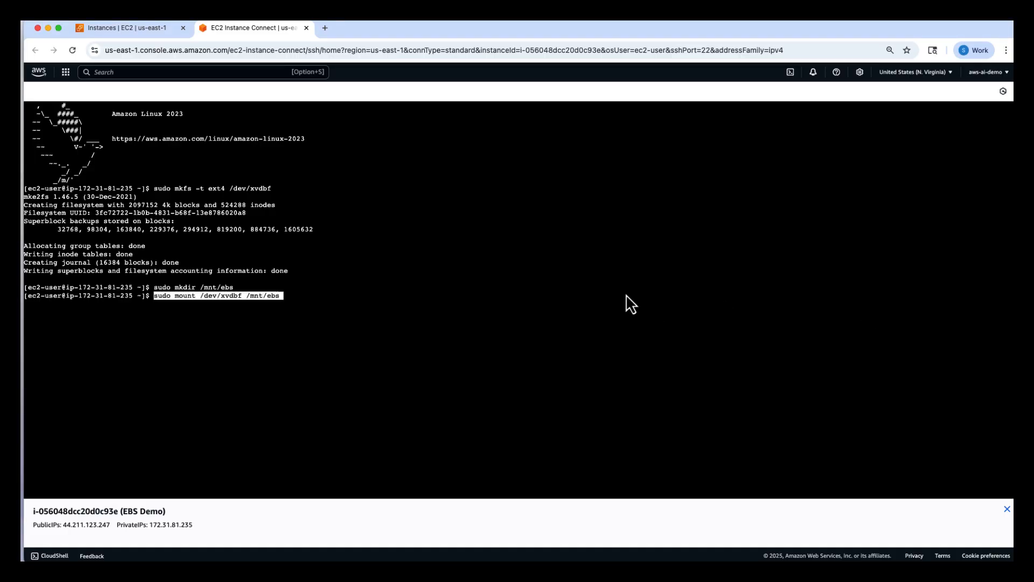
{"action": "key", "text": "Return"}
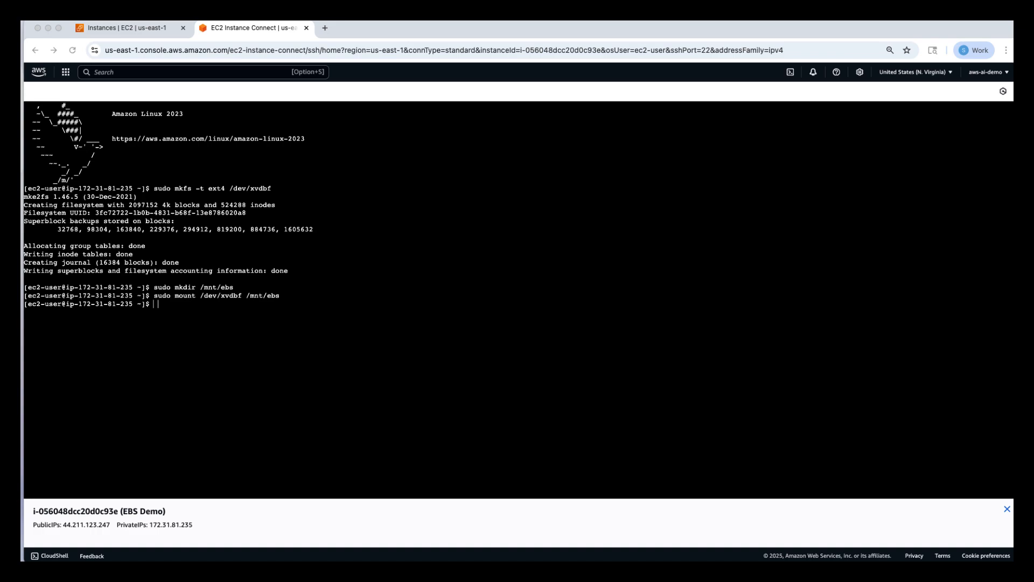
Switch to the root user with sudo su and write "Mounted EBS volume" into /mnt/ebs/test.txt with echo
{"action": "left_click", "coordinate": [723, 329]}
{"action": "type", "text": "sudo su"}
{"action": "key", "text": "Return"}
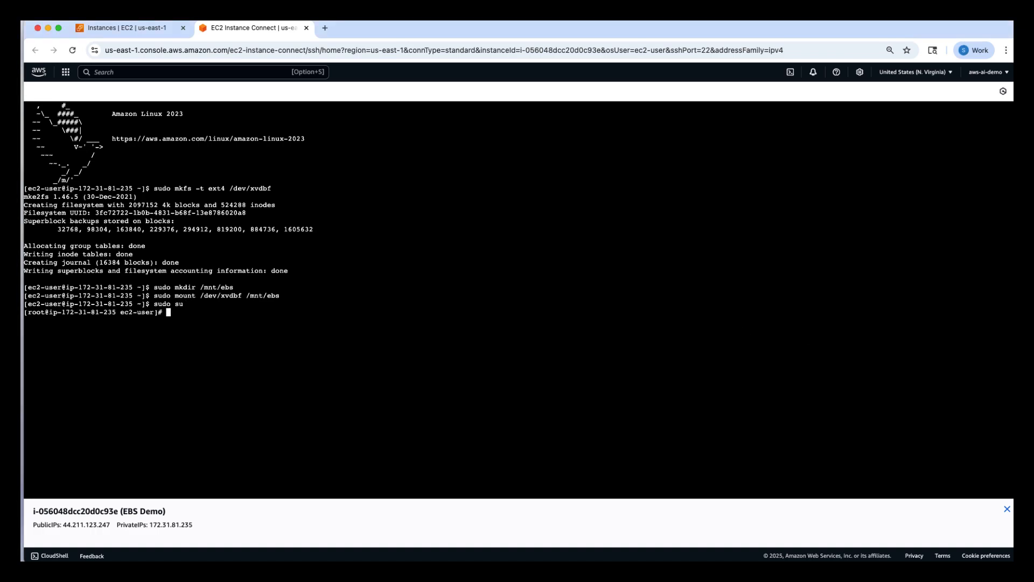
{"action": "key", "text": "super+Tab"}
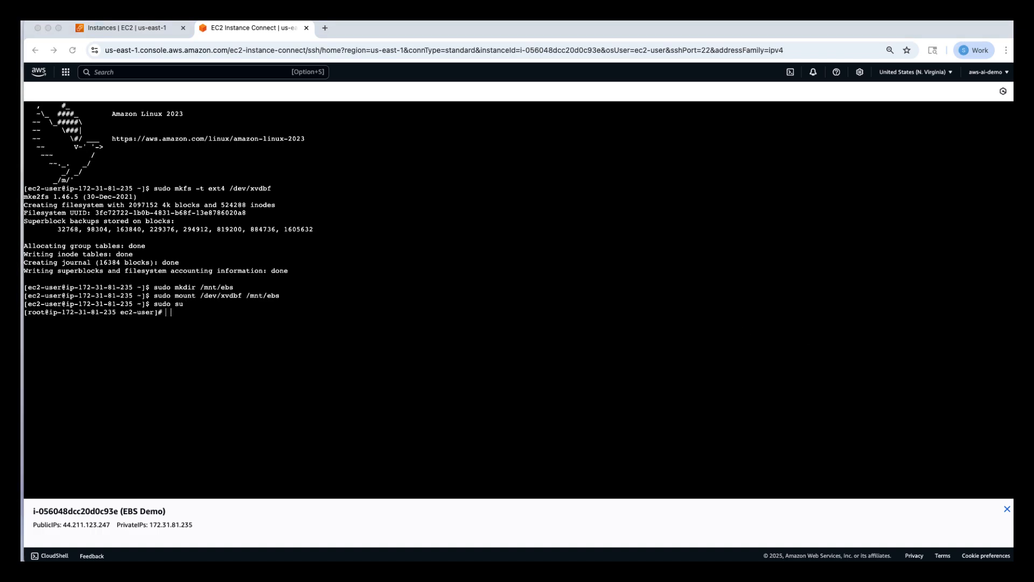
{"action": "left_click", "coordinate": [571, 318]}
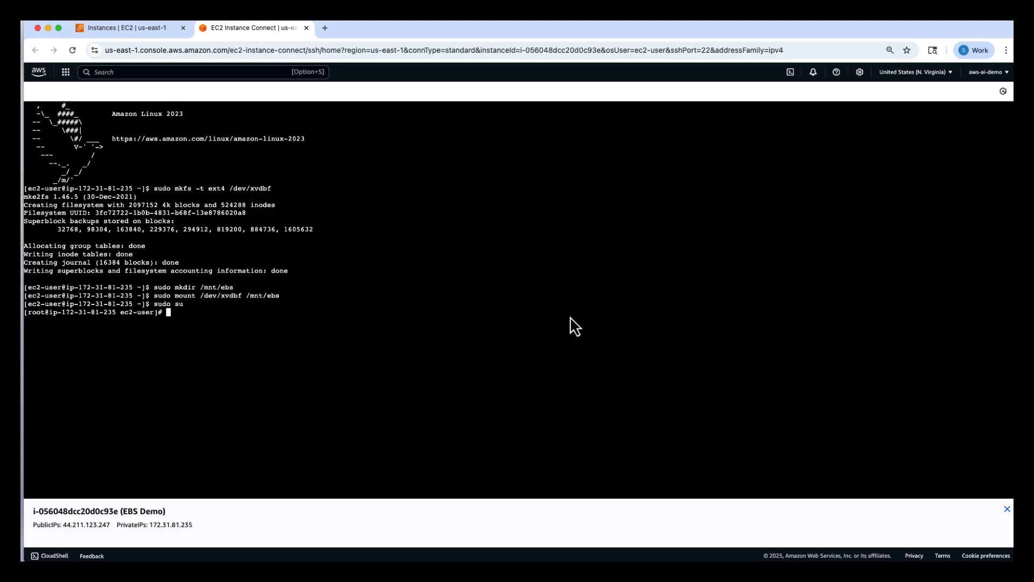
{"action": "type", "text": "echo \"Mounted EBS volume\" > /mnt/ebs/test.txt"}
{"action": "key", "text": "Return"}
Display the contents of /mnt/ebs/test.txt with cat, reusing the path from the echo command, and highlight the output line
{"action": "type", "text": "cat"}
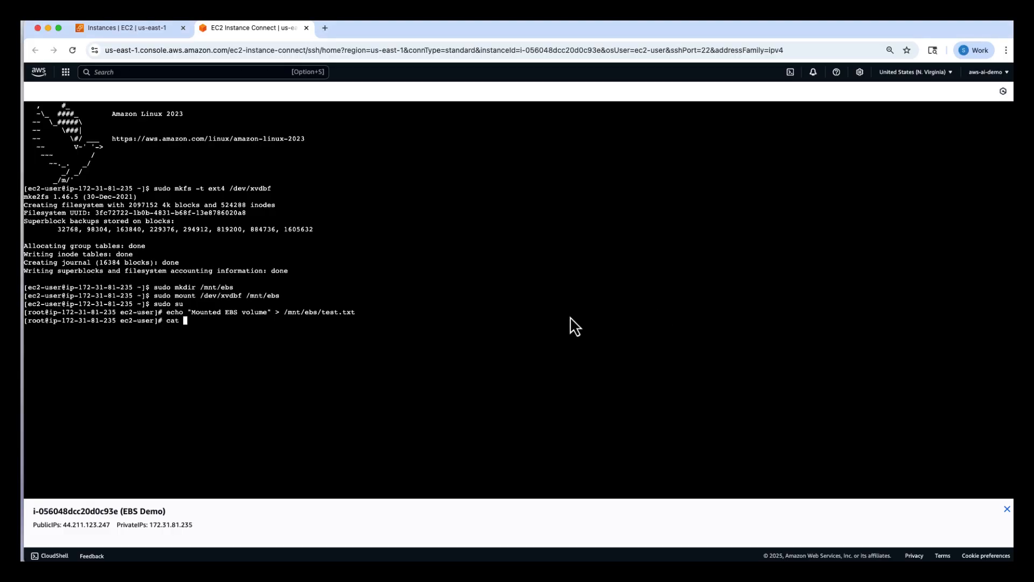
{"action": "left_click_drag", "start_coordinate": [284, 312], "coordinate": [357, 312]}
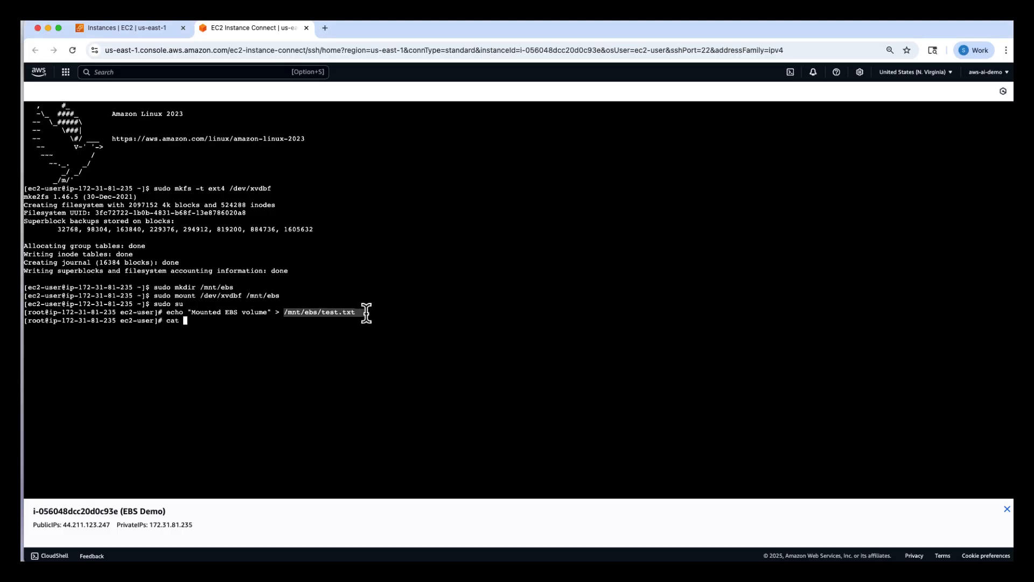
{"action": "right_click", "coordinate": [333, 316]}
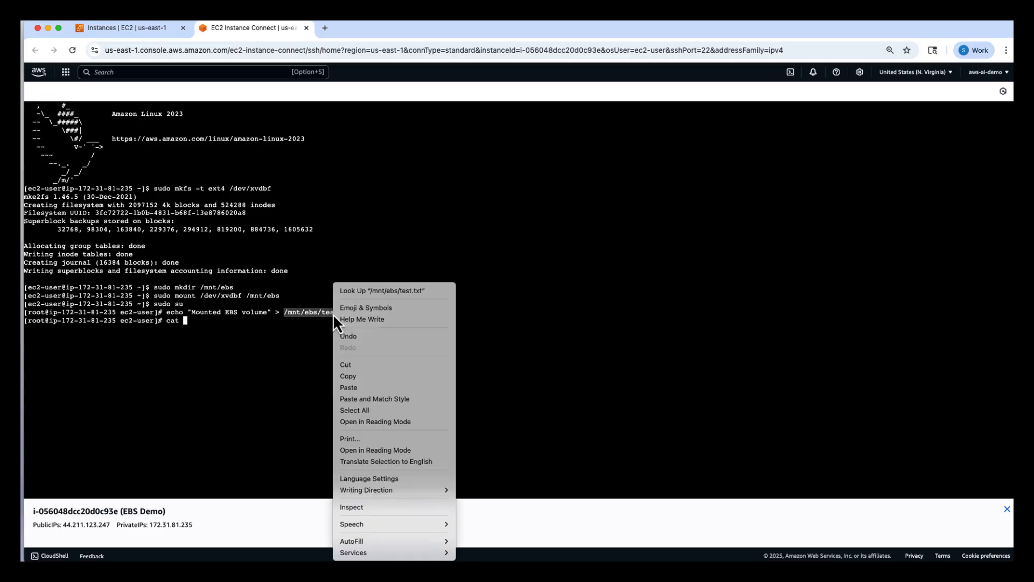
{"action": "left_click", "coordinate": [355, 376]}
{"action": "right_click", "coordinate": [277, 350]}
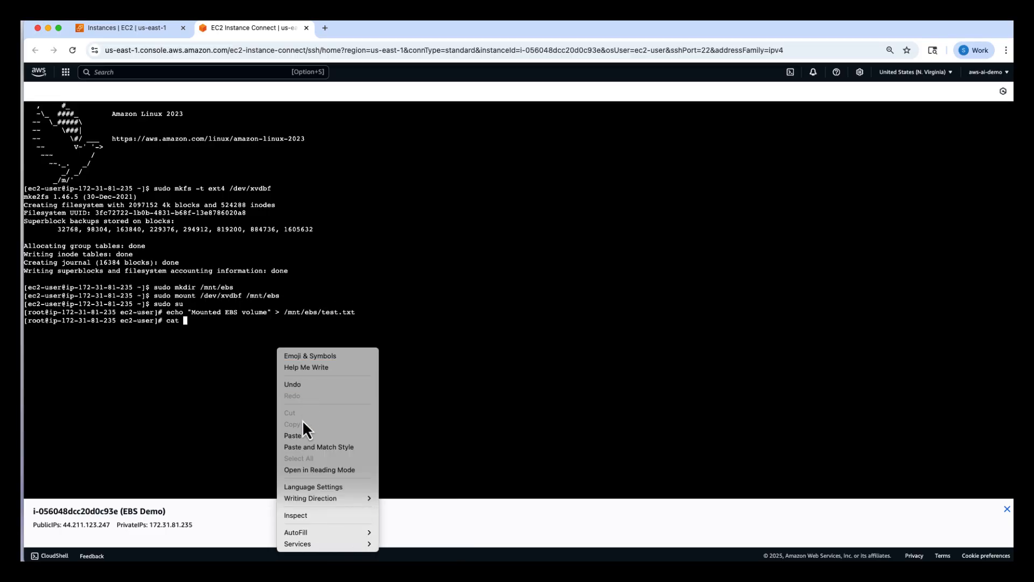
{"action": "left_click", "coordinate": [303, 436]}
{"action": "key", "text": "Return"}
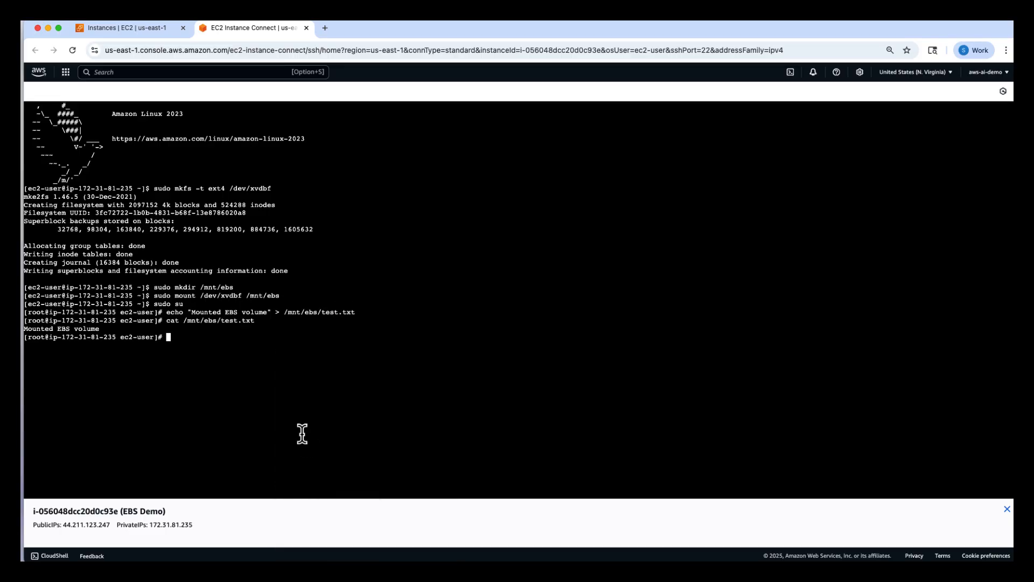
{"action": "left_click_drag", "start_coordinate": [104, 329], "coordinate": [32, 328]}
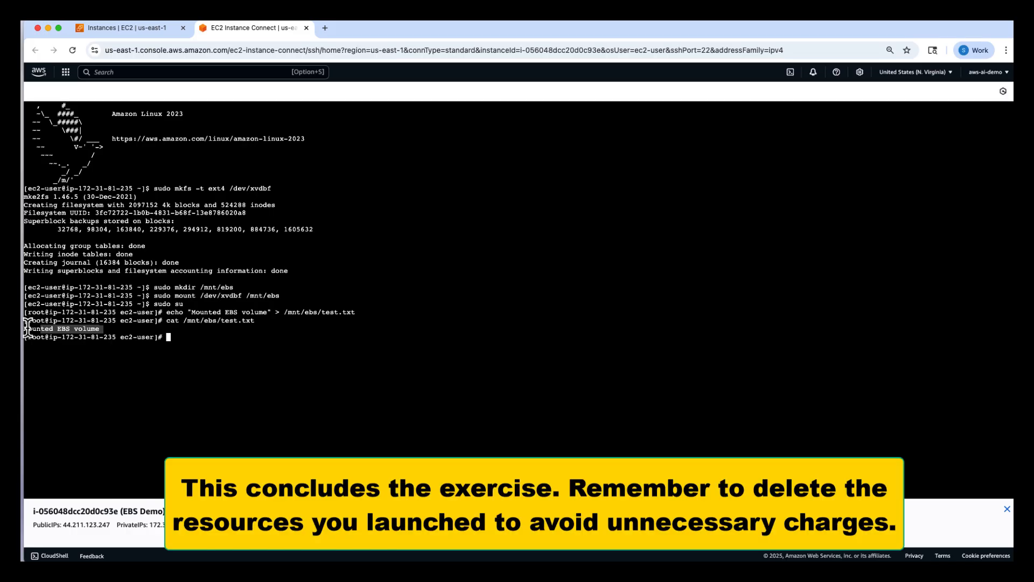
{"action": "left_click", "coordinate": [26, 327]}
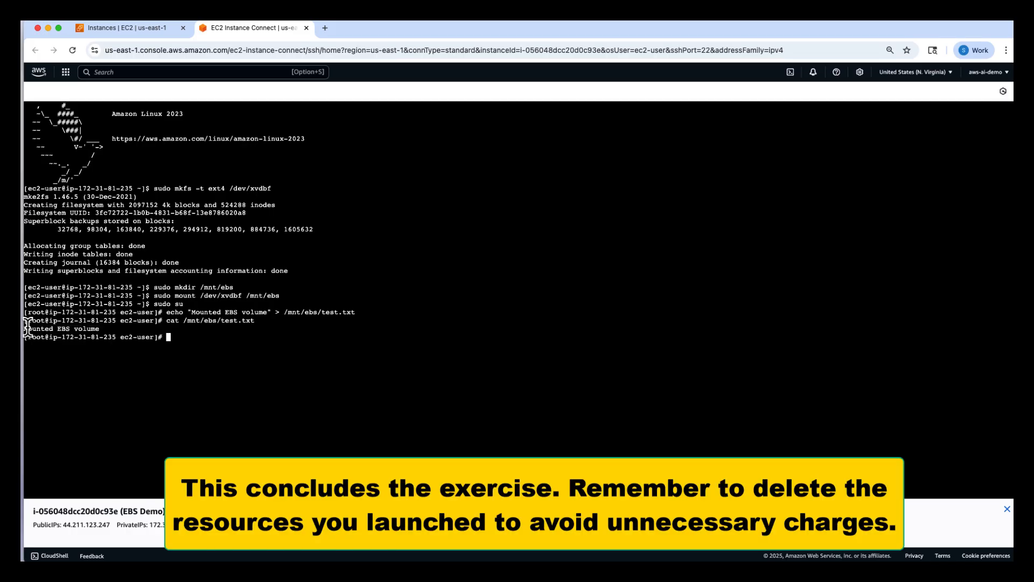
{"action": "left_click_drag", "start_coordinate": [26, 327], "coordinate": [99, 327]}
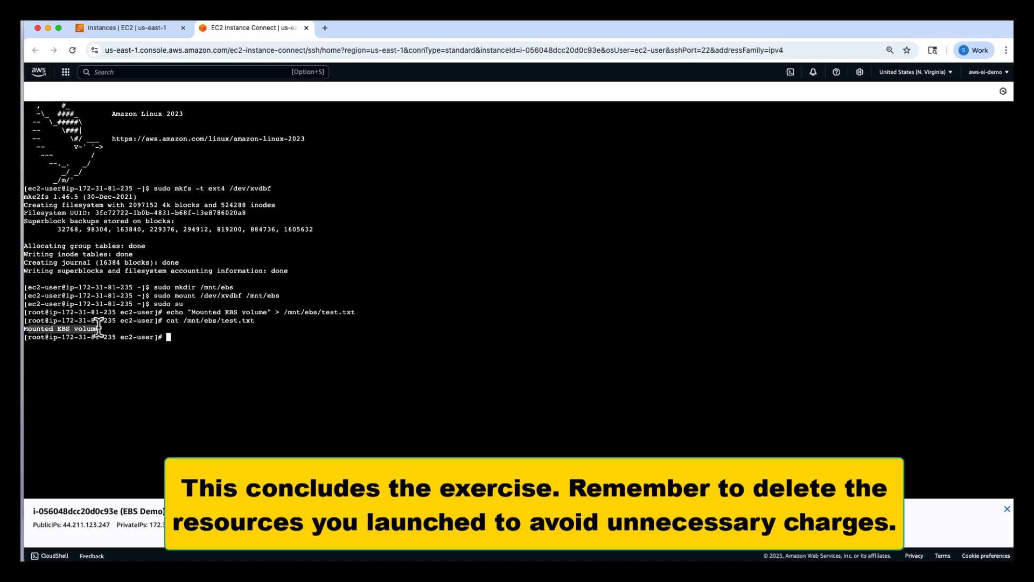